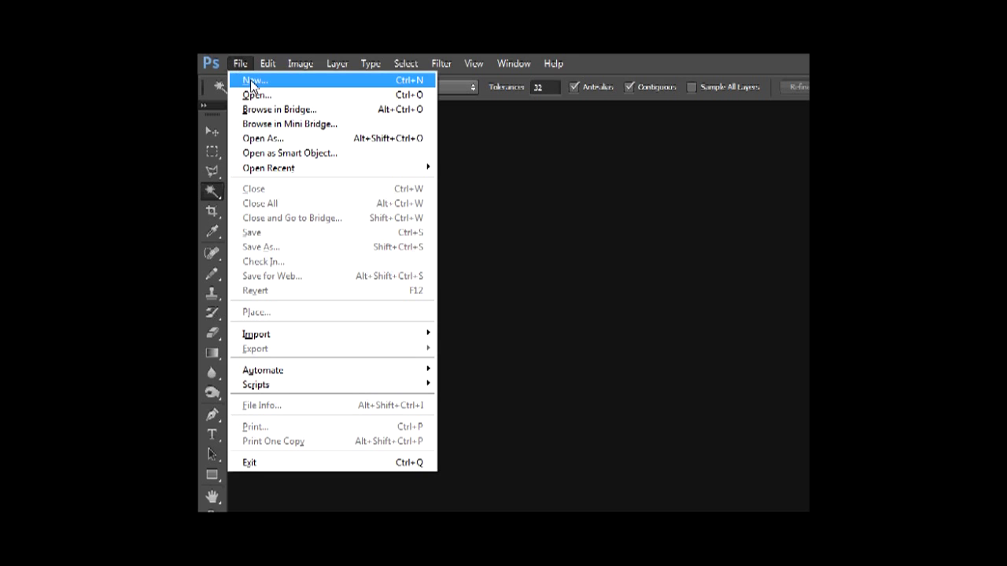
# Create a white 1920 × 1080 pixel RGB document at 72 pixels/inch and choose the Essentials workspace.
pyautogui.click(251, 80)
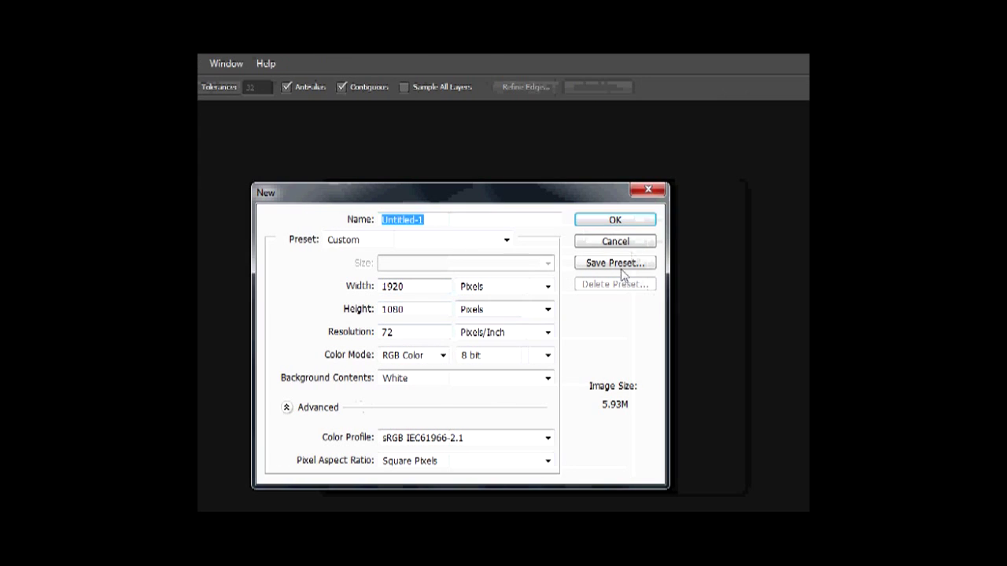
pyautogui.click(619, 224)
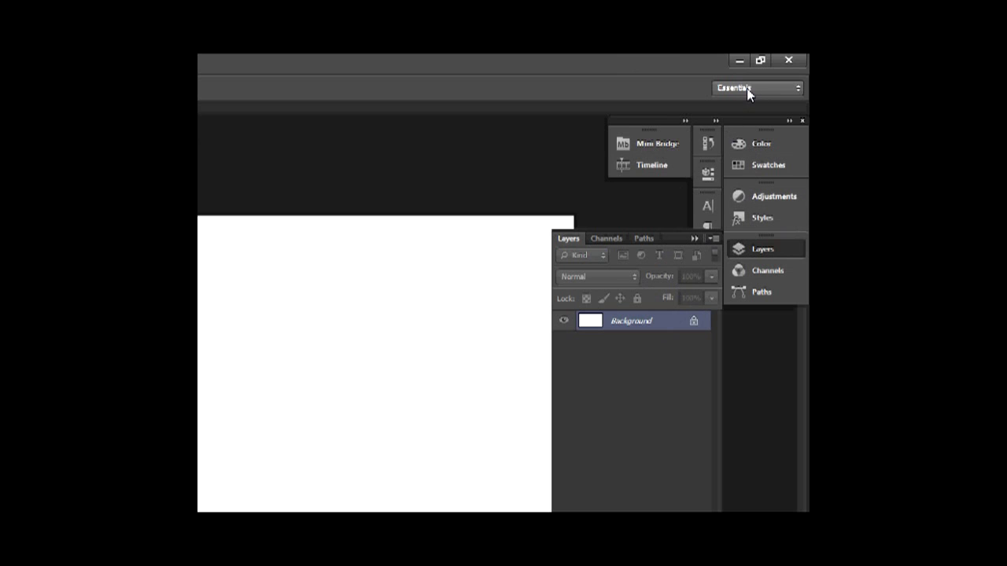
pyautogui.click(786, 90)
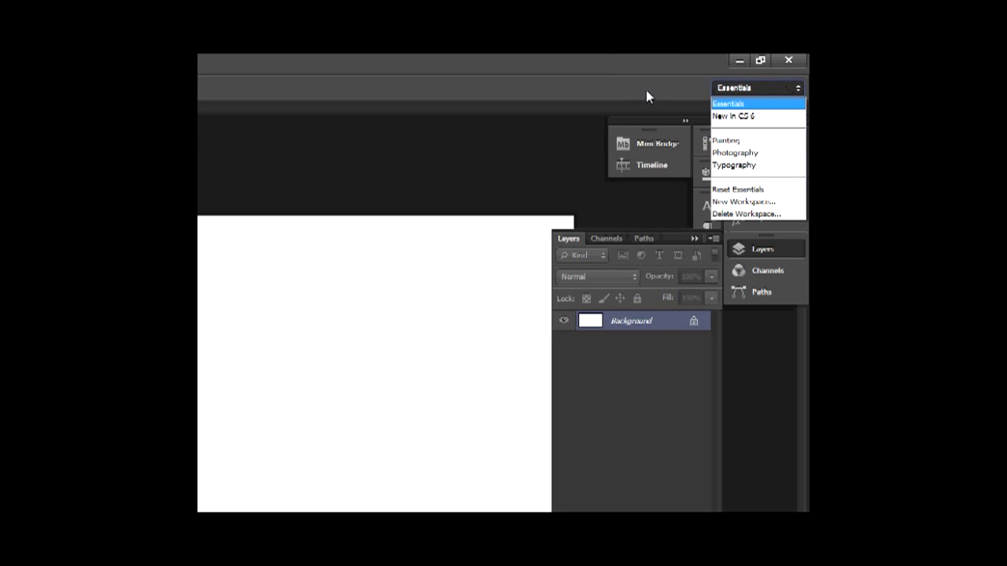
pyautogui.click(756, 105)
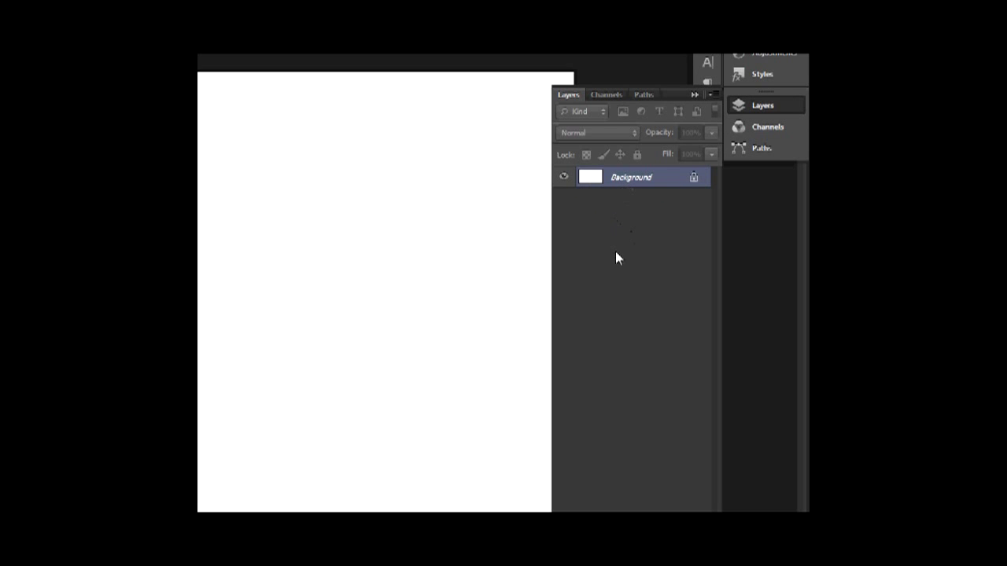
# Duplicate the Background layer under the name Background copy in the same document.
pyautogui.rightClick(622, 210)
pyautogui.rightClick(622, 184)
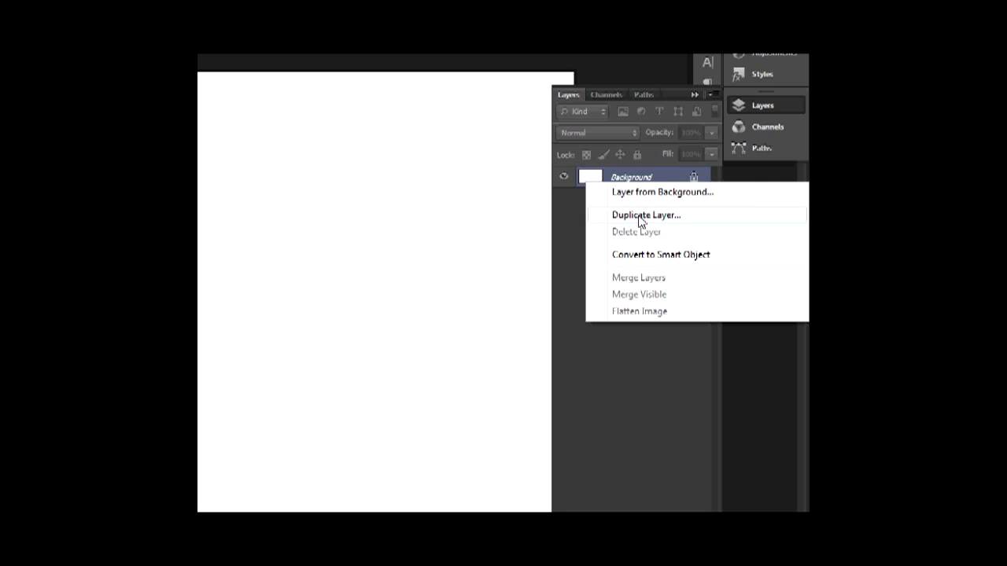
pyautogui.click(639, 217)
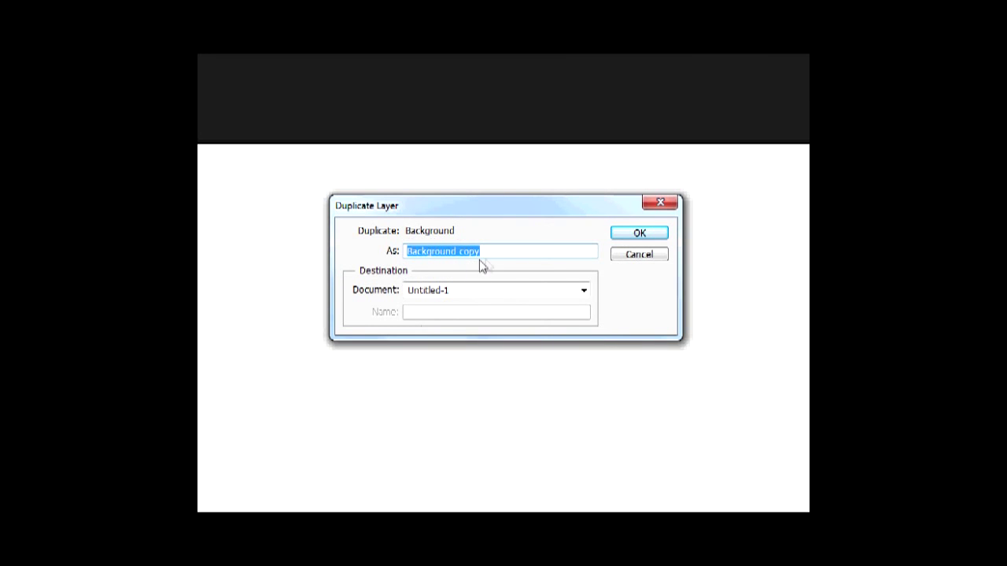
pyautogui.click(637, 234)
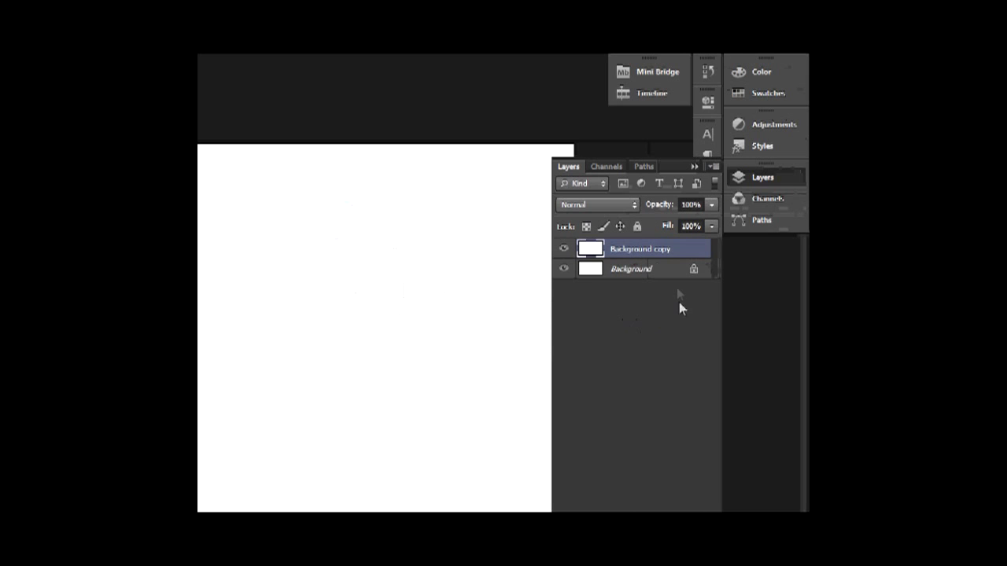
# Delete the Background copy layer.
pyautogui.rightClick(631, 253)
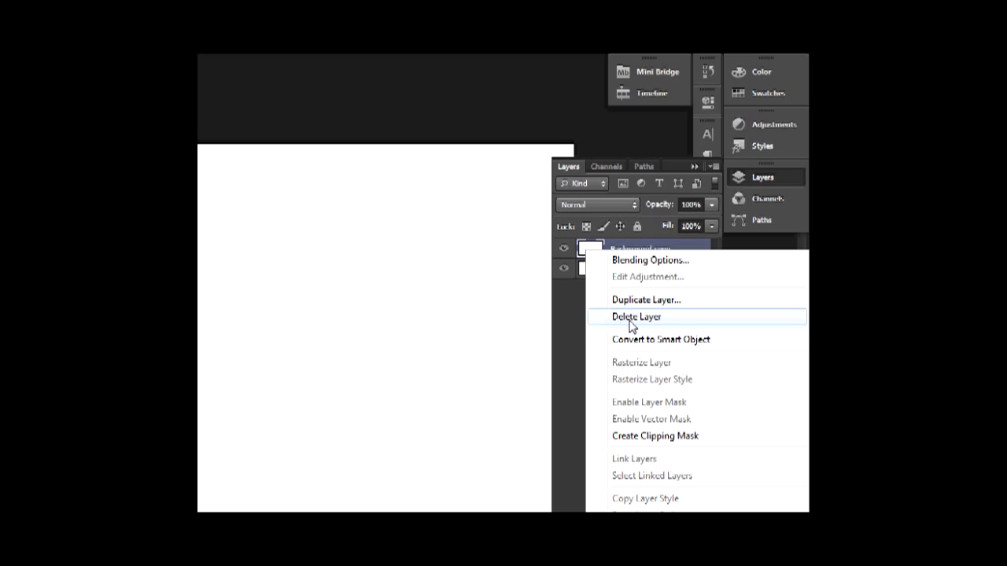
pyautogui.click(621, 319)
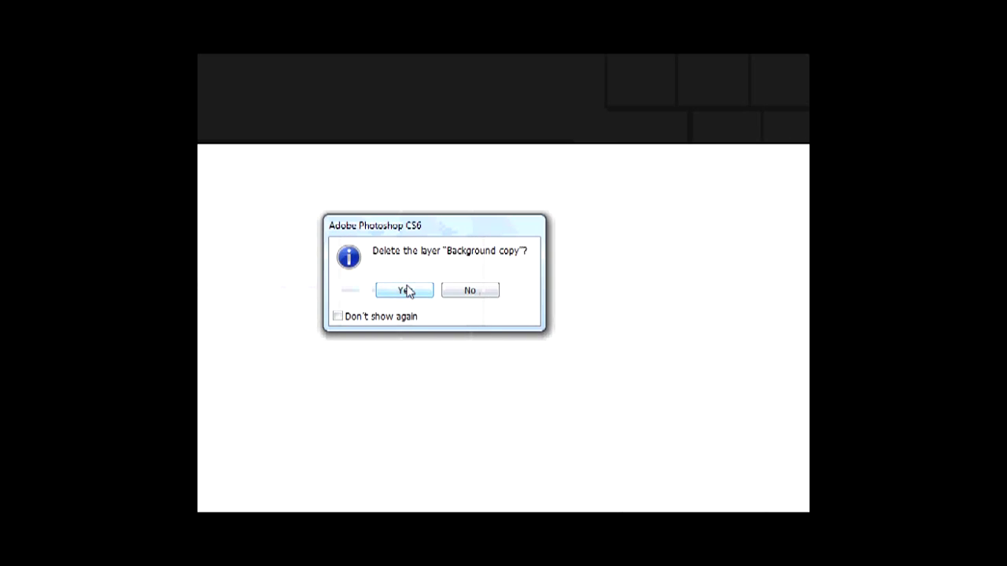
pyautogui.click(405, 290)
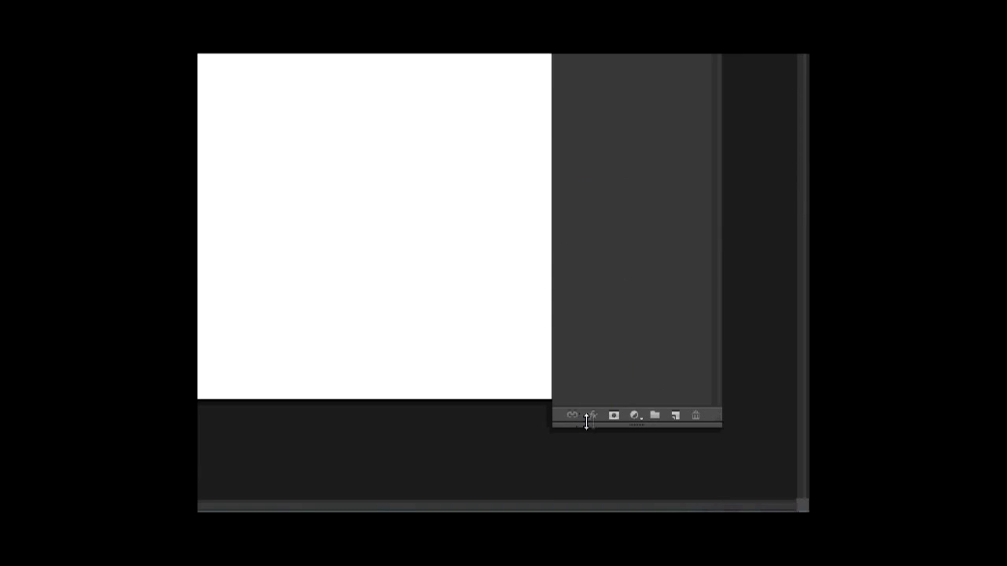
# Add two blank layers above the Background layer and delete the upper one, Layer 2.
pyautogui.click(674, 417)
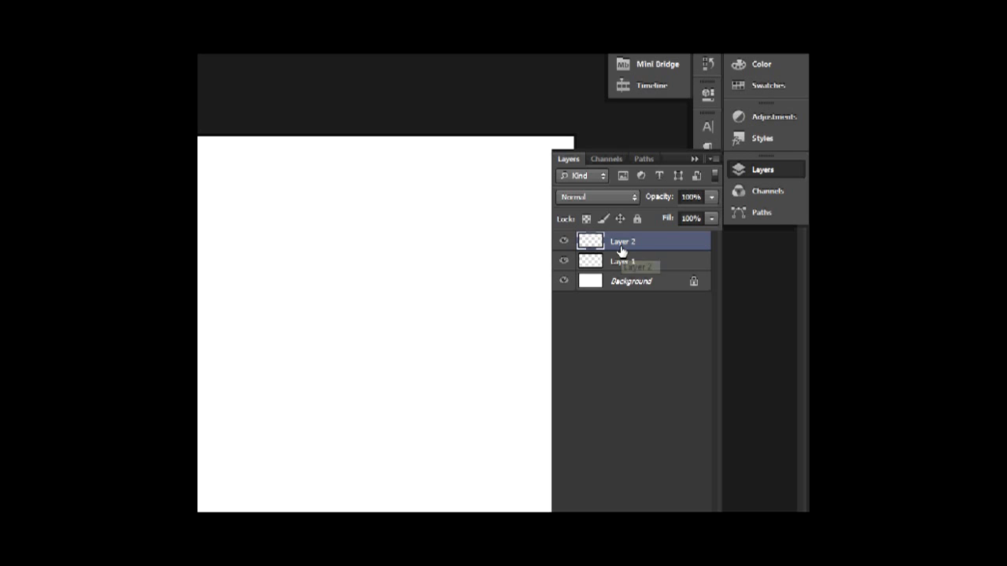
pyautogui.press('Delete')
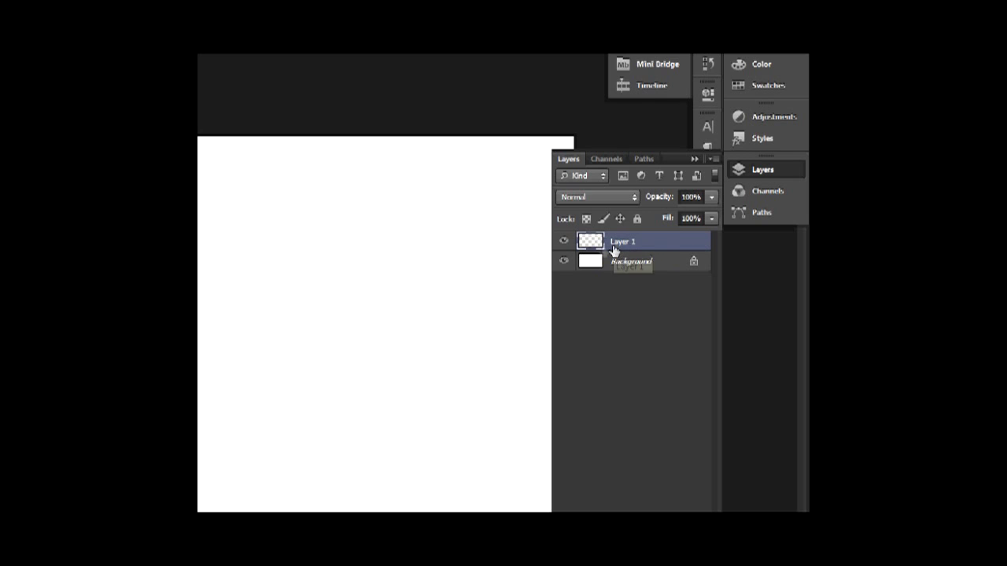
# Hide the interface panels to view the canvas alone and show them again.
pyautogui.press('Tab')
pyautogui.press('Tab')
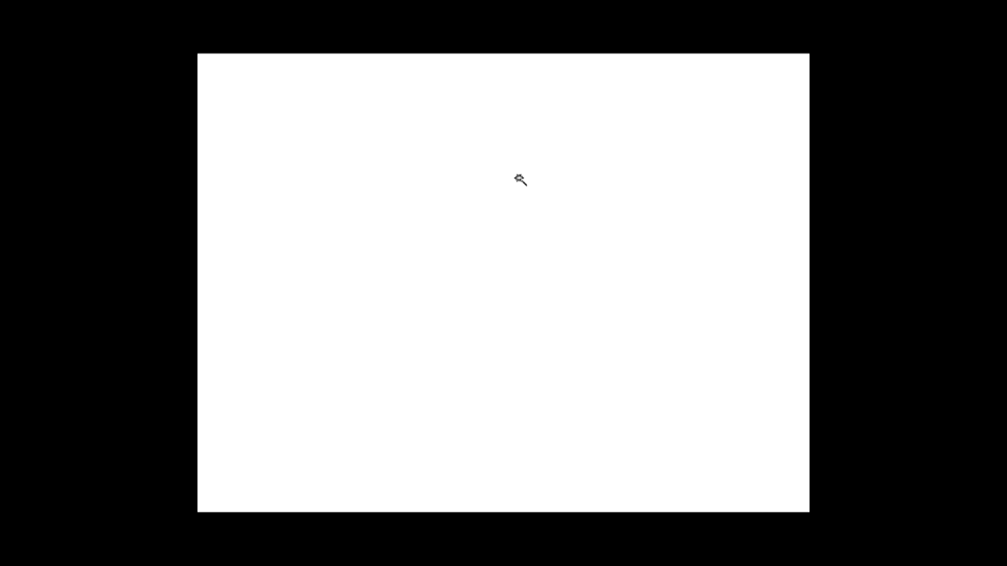
pyautogui.press('Tab')
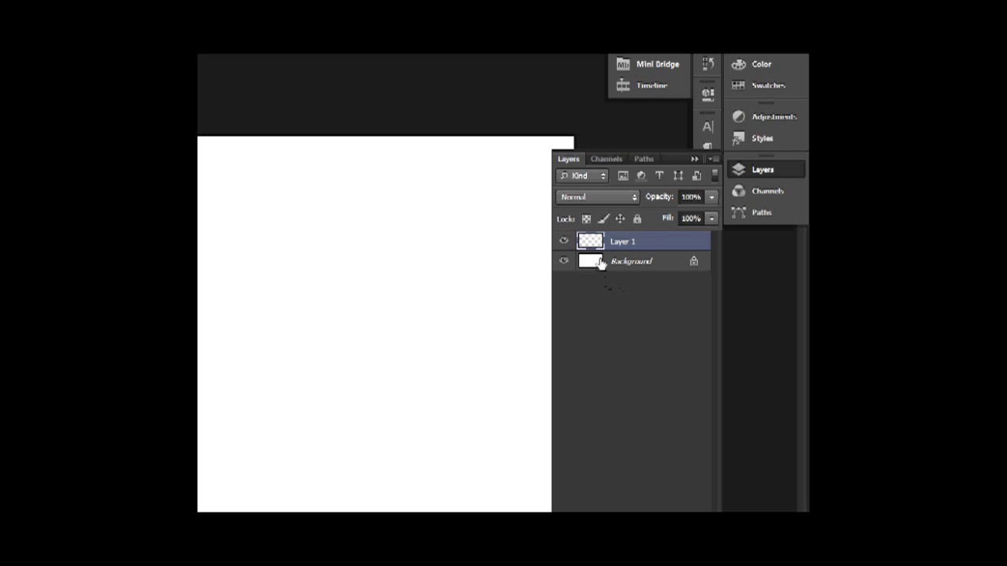
# Make Layer 1 the active layer and set the foreground color to dark red 971111.
pyautogui.click(599, 266)
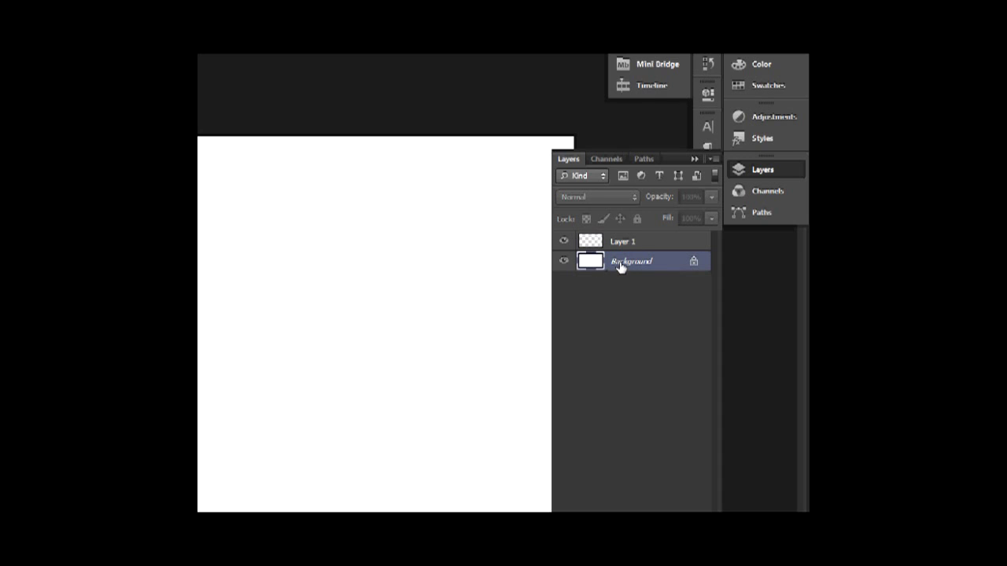
pyautogui.click(607, 245)
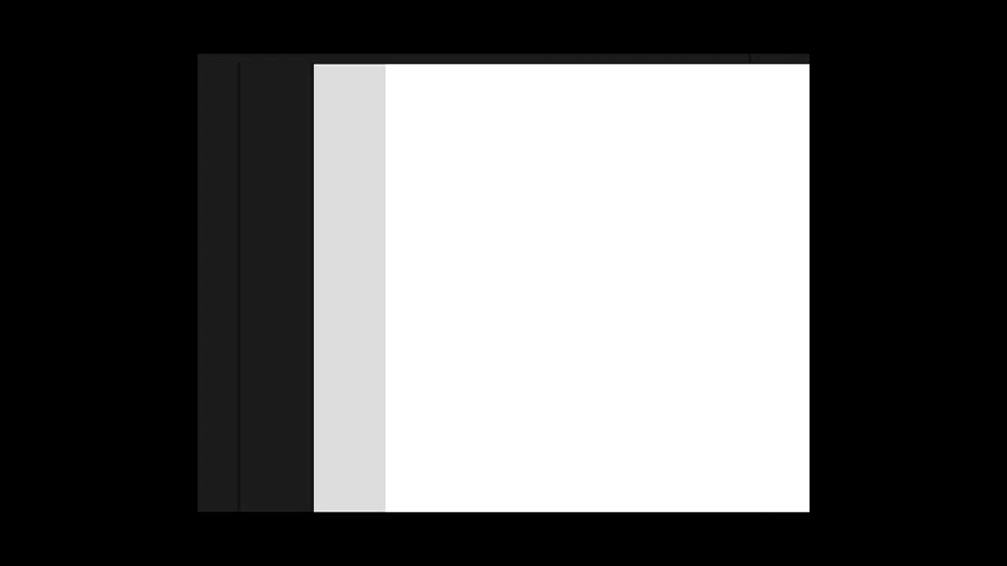
pyautogui.click(208, 395)
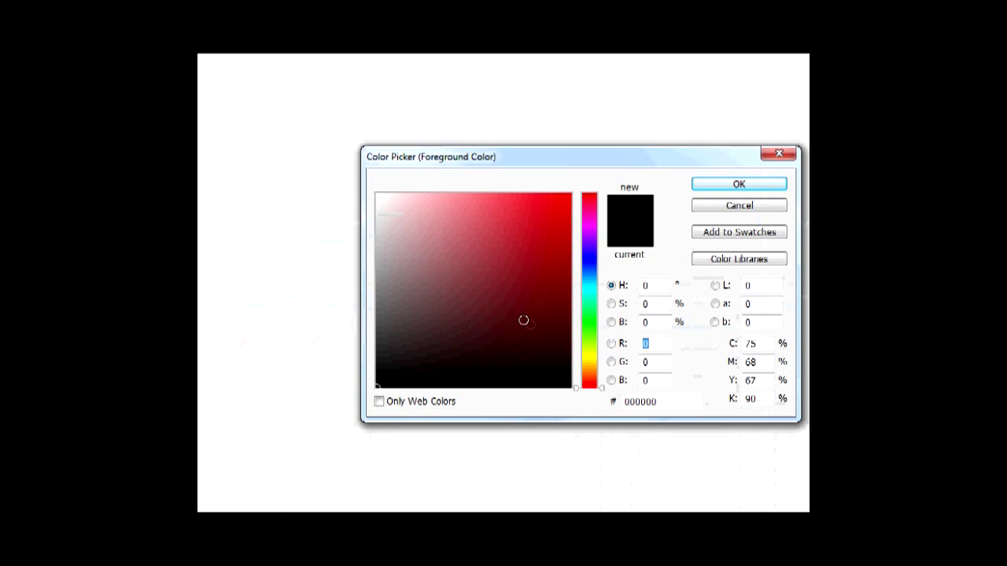
pyautogui.click(549, 273)
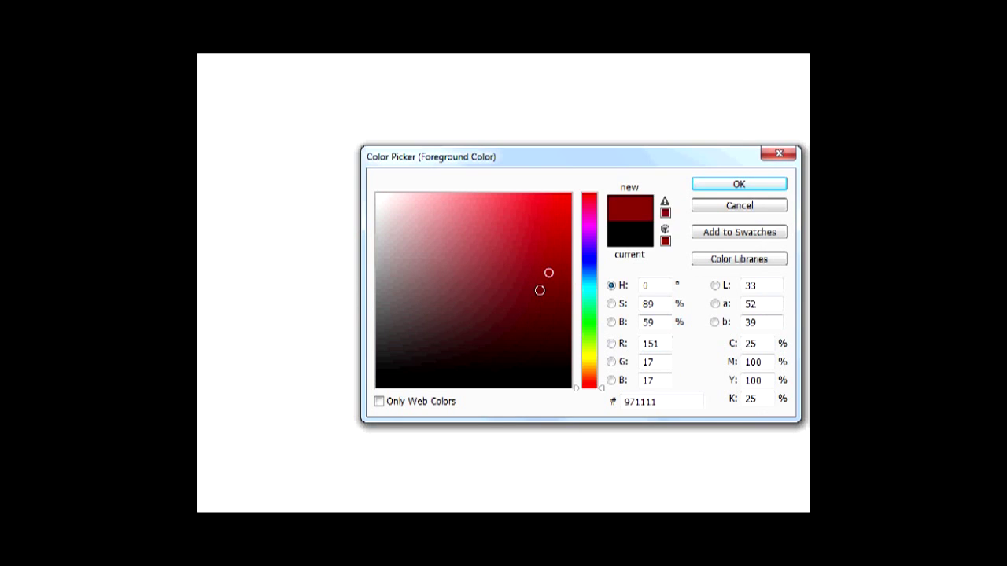
pyautogui.click(627, 189)
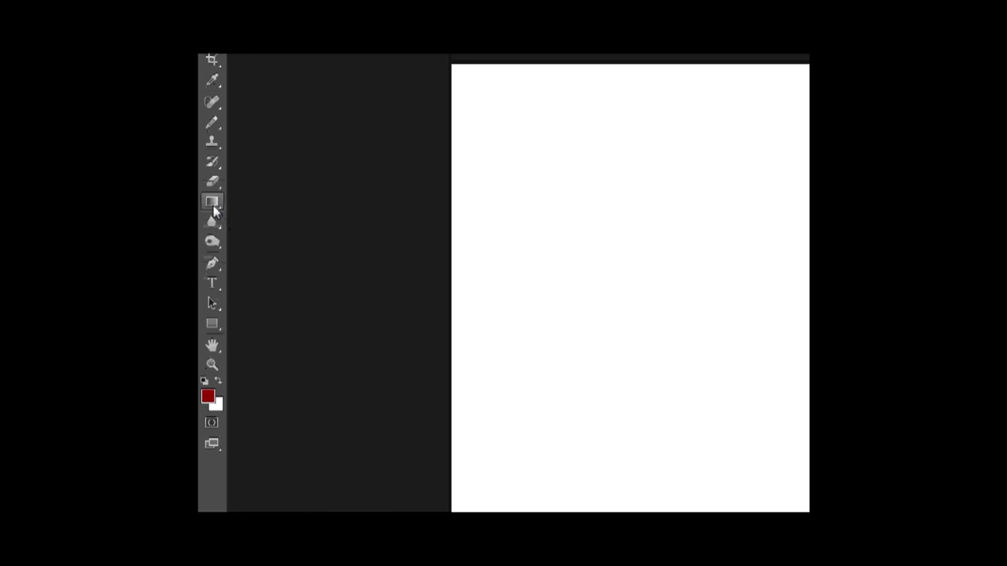
# Fill the whole of Layer 1 with the dark red foreground color using the Paint Bucket tool.
pyautogui.click(213, 205)
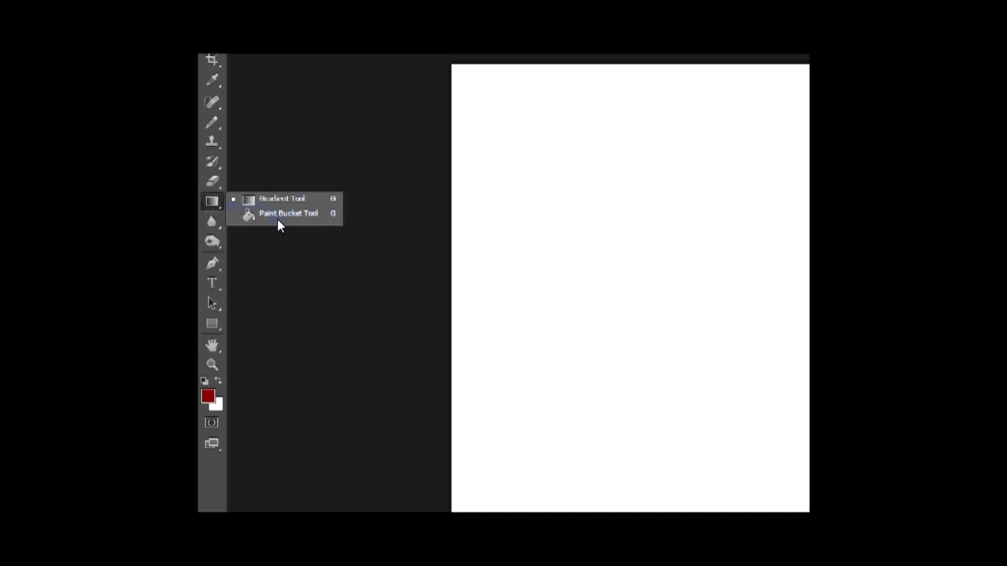
pyautogui.click(278, 223)
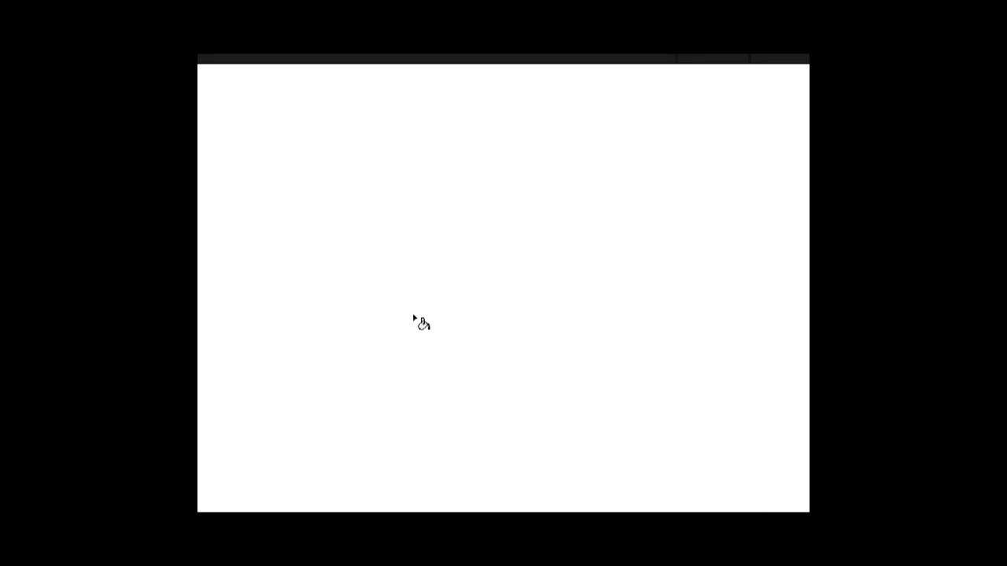
pyautogui.click(415, 318)
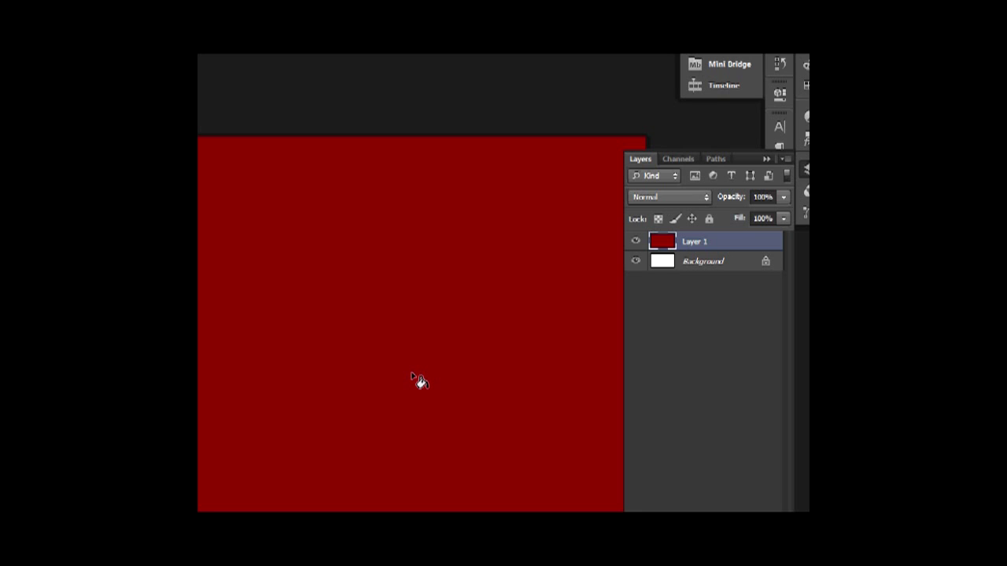
# Add a new blank layer above the red Layer 1.
pyautogui.press('Tab')
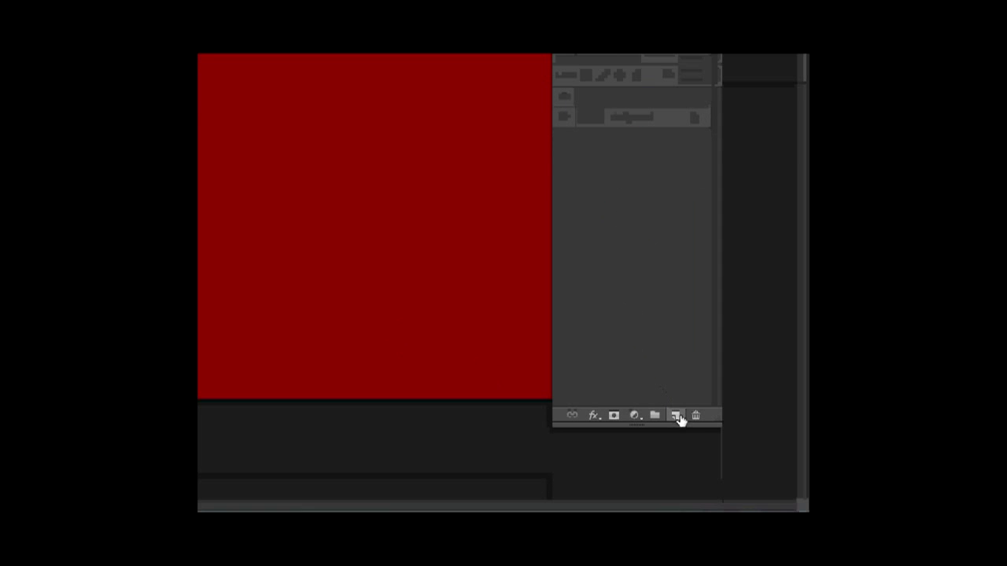
pyautogui.click(676, 416)
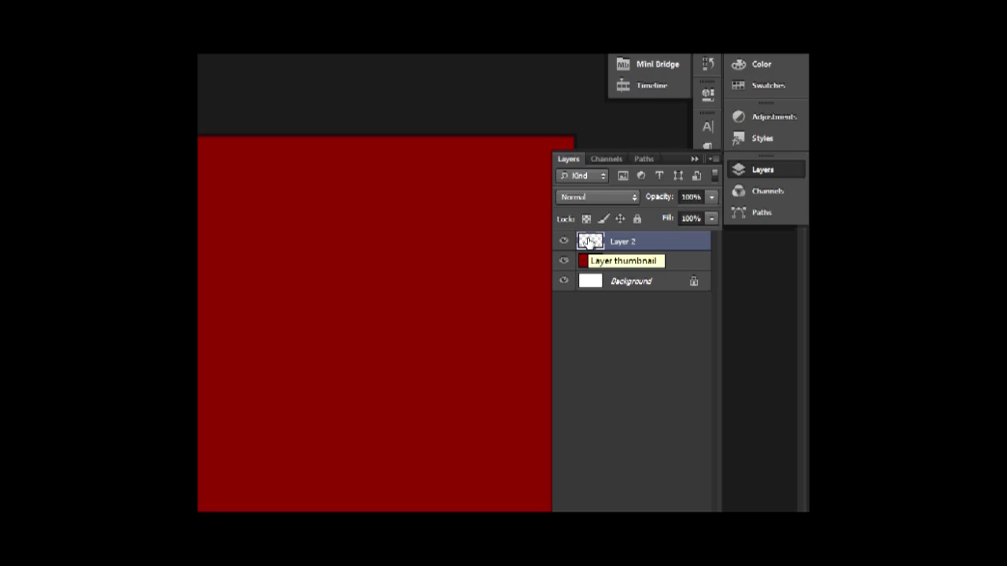
pyautogui.press('Tab')
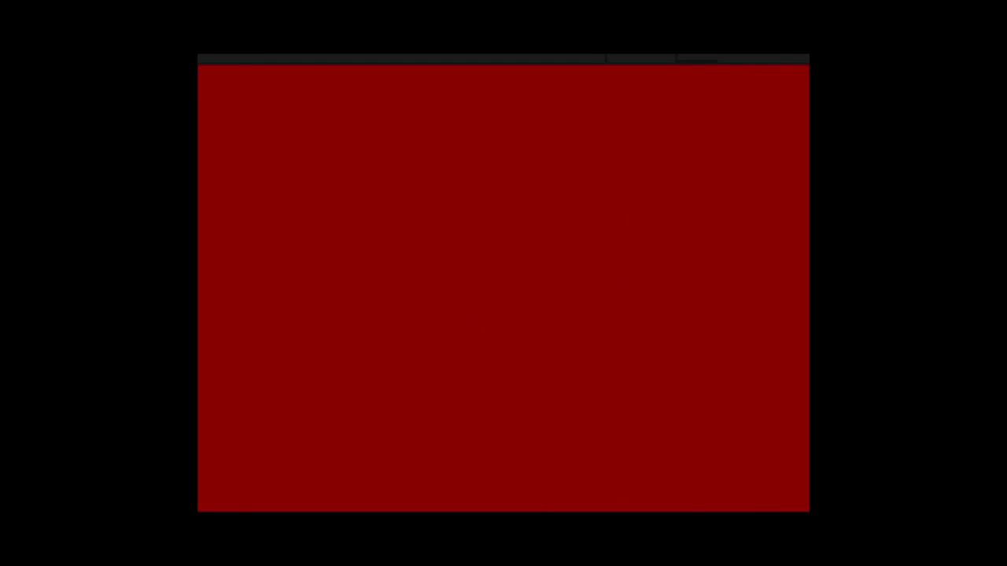
# Set the foreground color to green 119737 and fill the blank Layer 2 with it.
pyautogui.moveTo(200, 387)
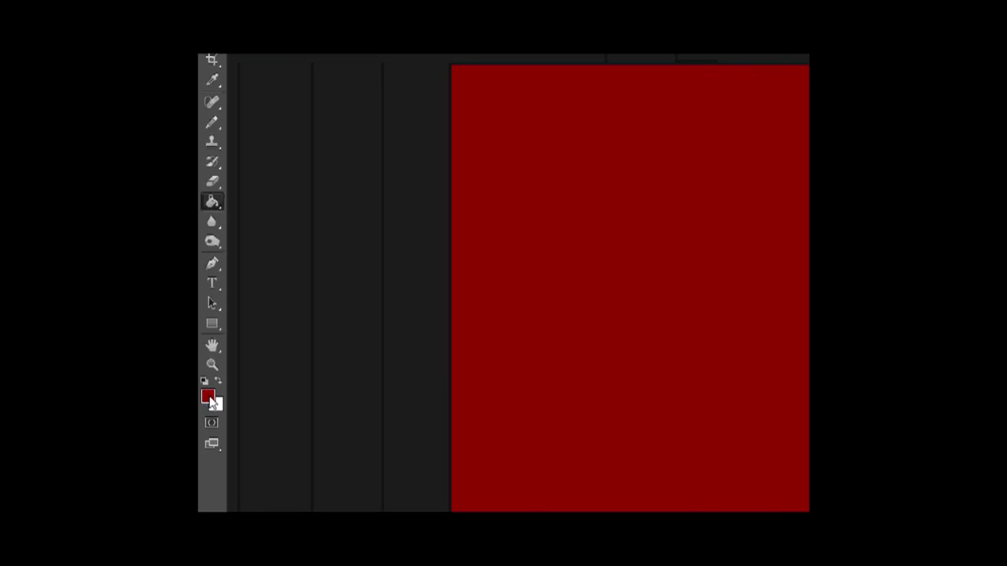
pyautogui.click(208, 397)
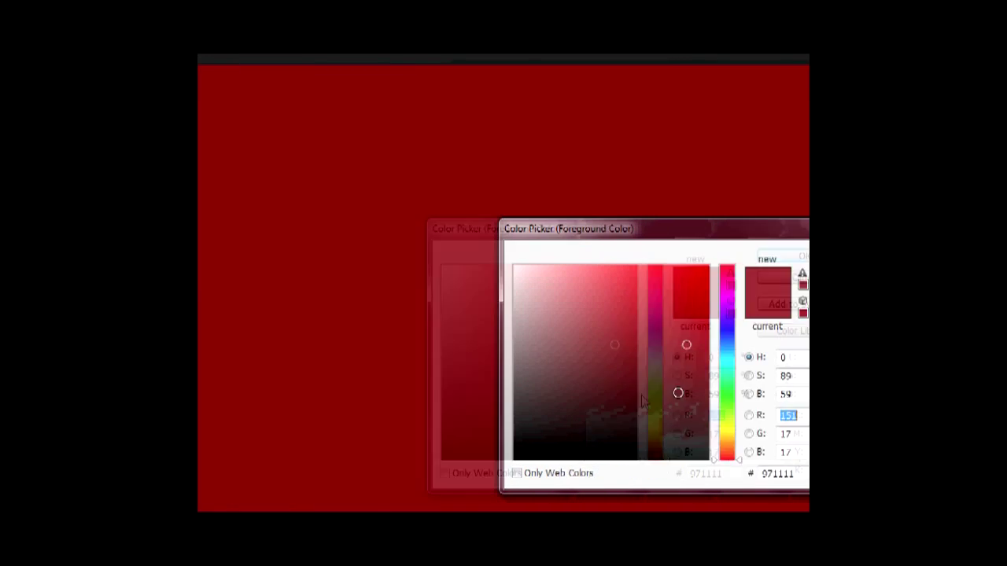
pyautogui.click(582, 385)
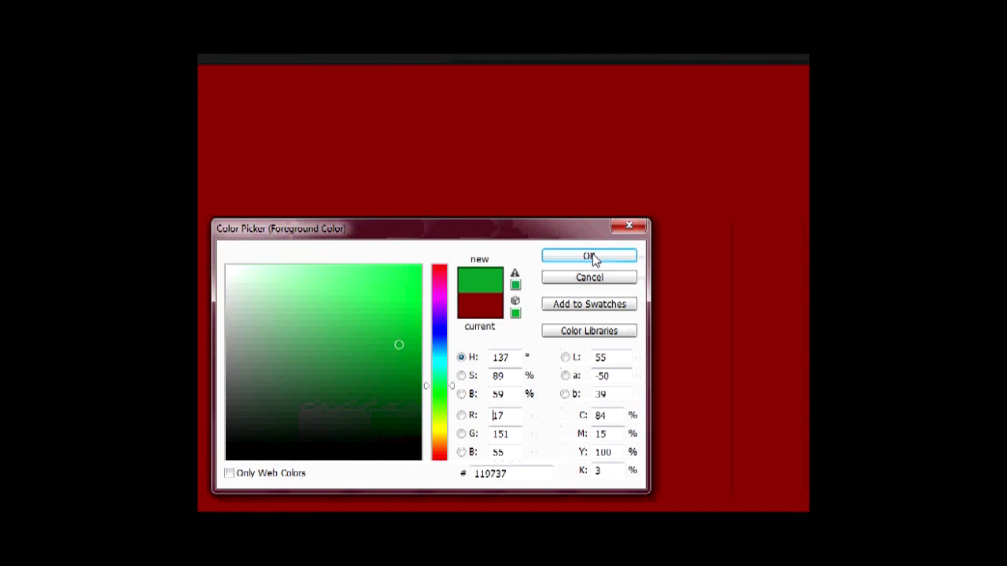
pyautogui.click(593, 255)
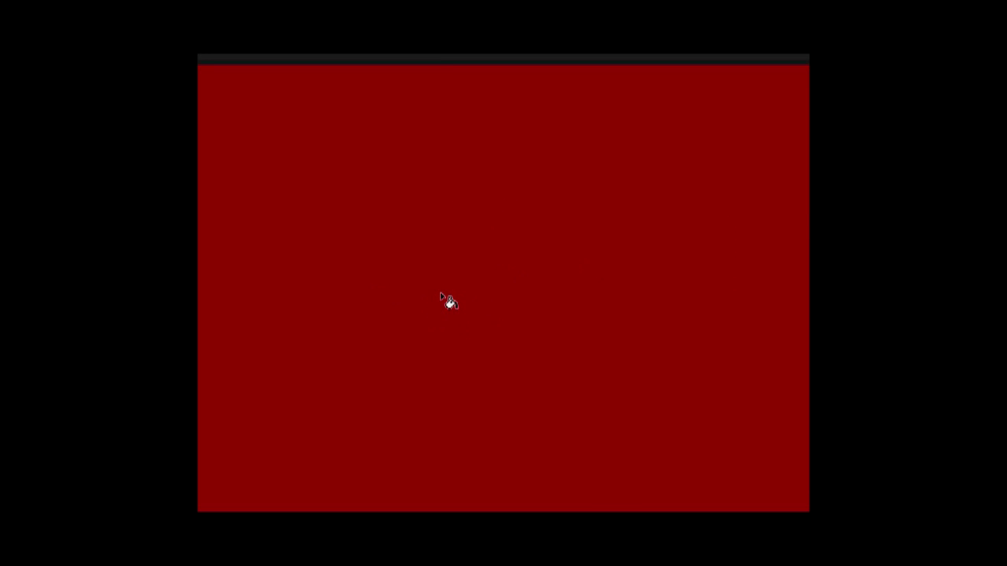
pyautogui.click(441, 296)
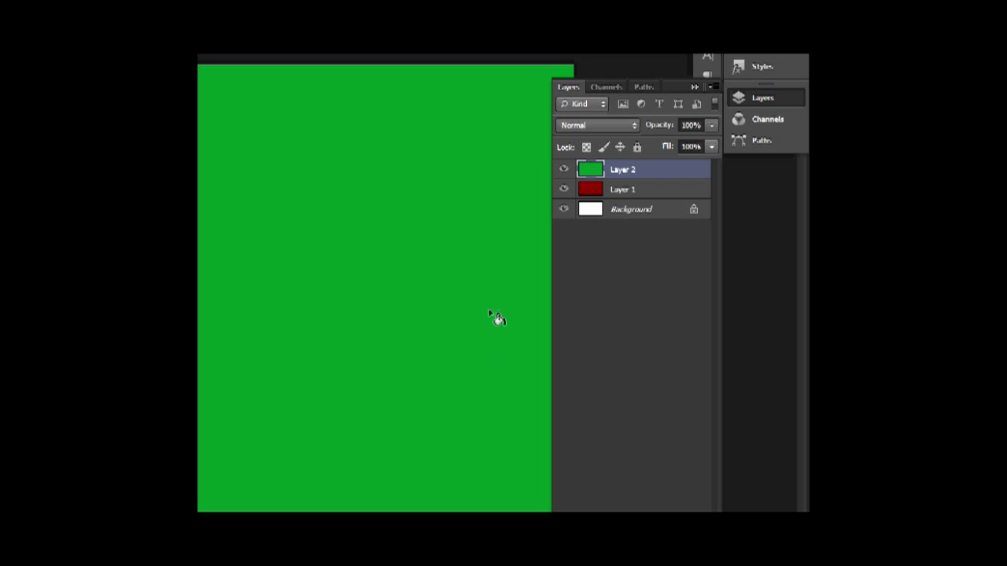
pyautogui.press('Tab')
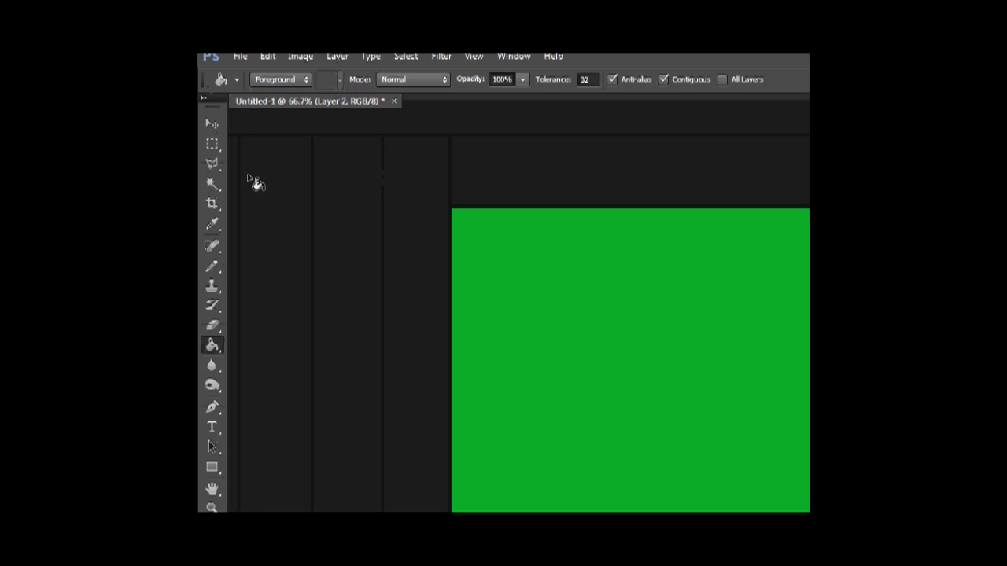
# Draw a rectangular marquee selection inside the green canvas on Layer 2.
pyautogui.click(213, 149)
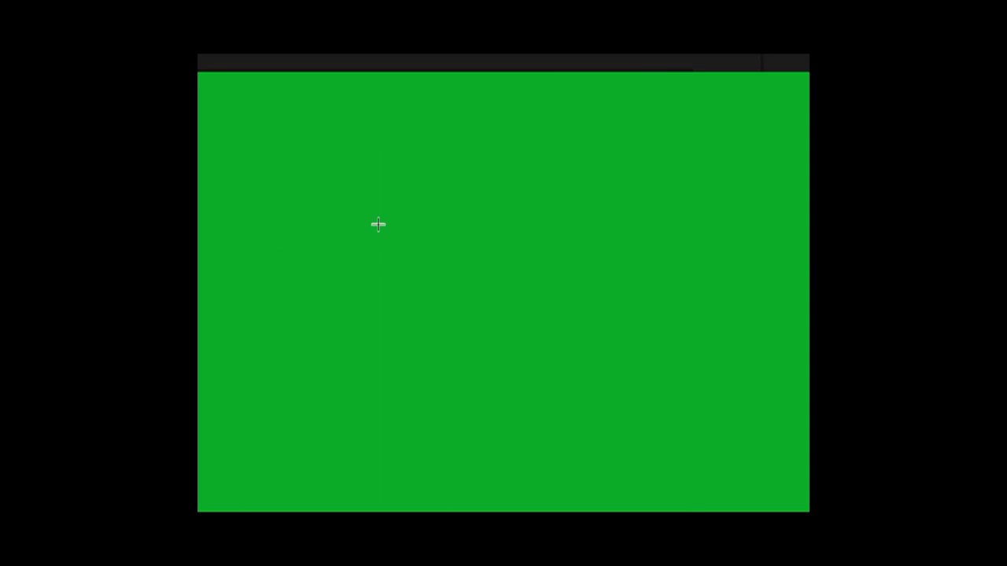
pyautogui.moveTo(375, 225); pyautogui.dragTo(619, 391)
pyautogui.hscroll(1, 620, 378)
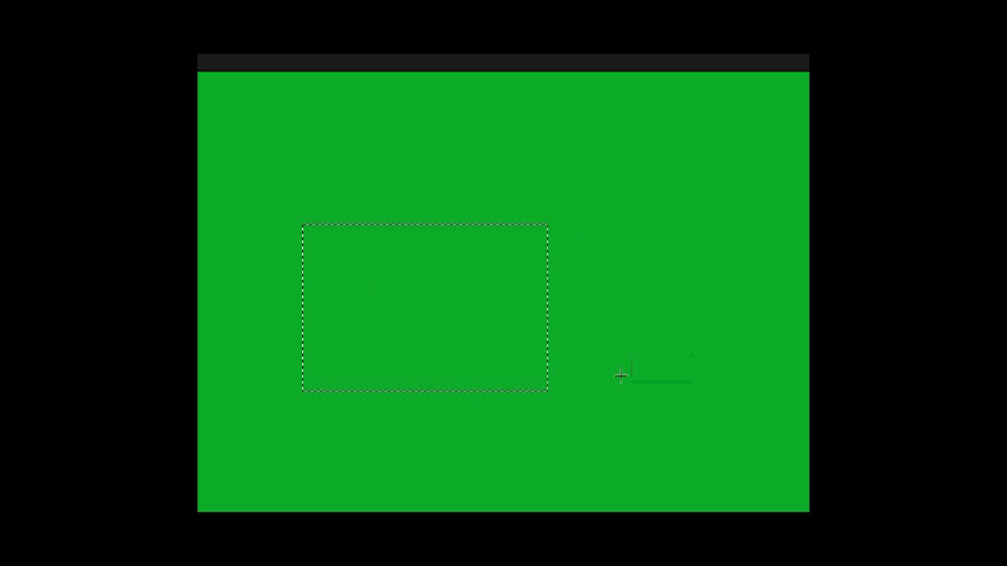
pyautogui.scroll(-1, 624, 299)
pyautogui.scroll(1, 624, 298)
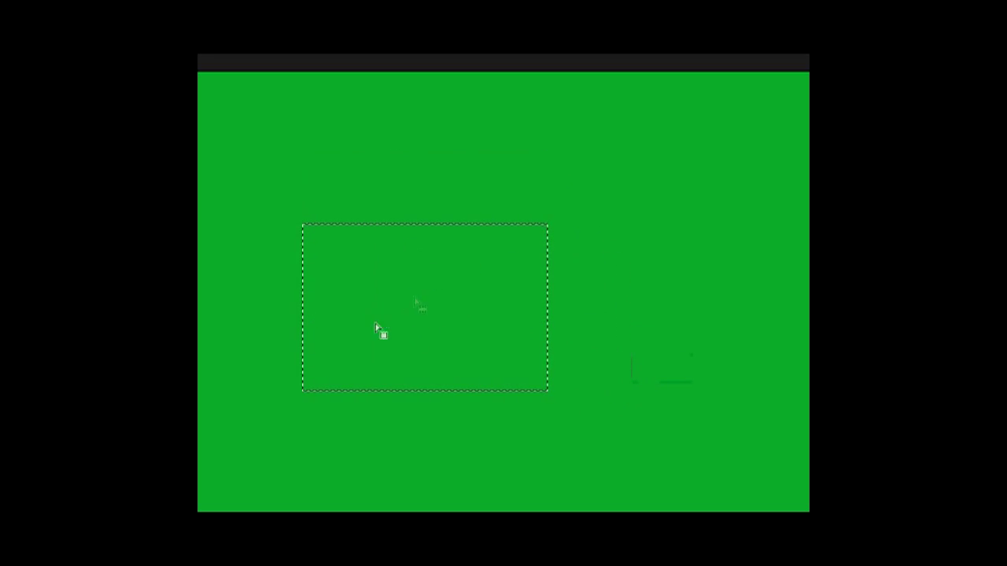
pyautogui.hscroll(1, 620, 299)
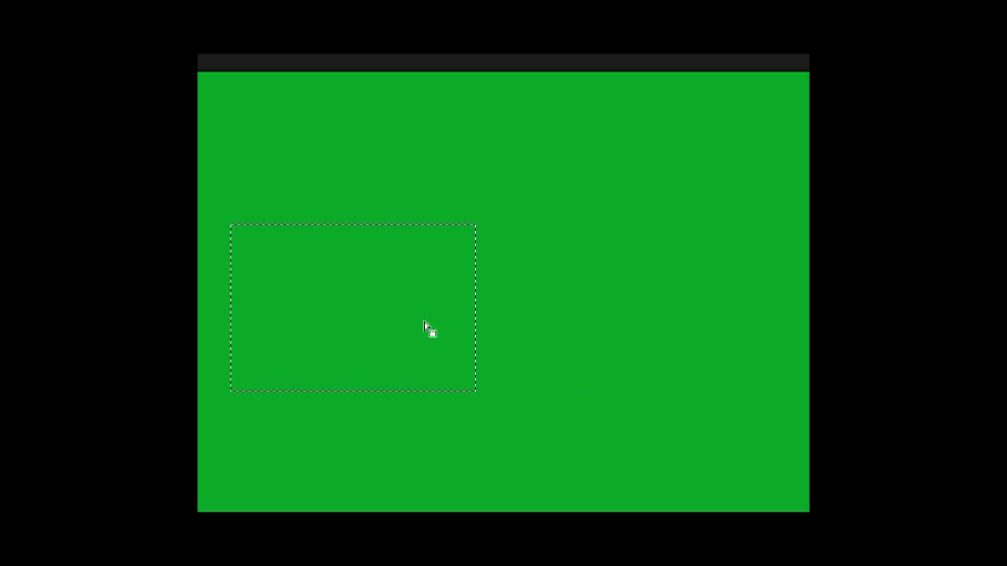